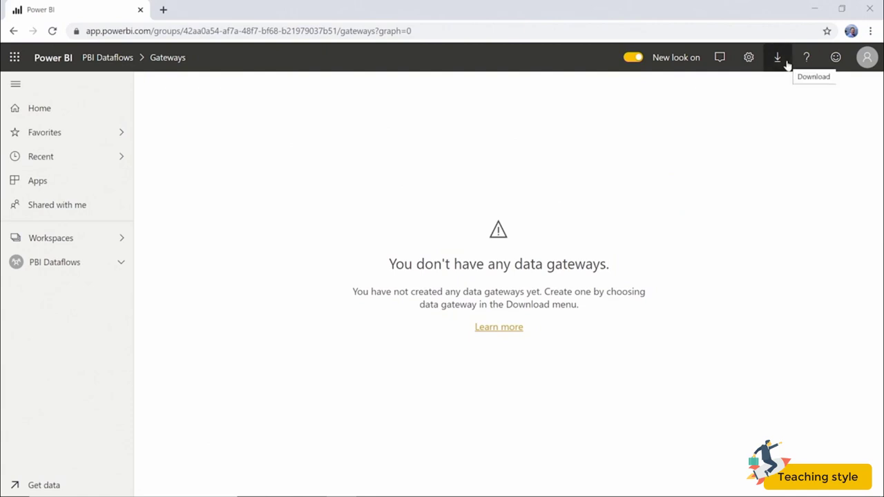
# Download the on-premises data gateway installer from the Power BI gateway page
pyautogui.click(784, 62)
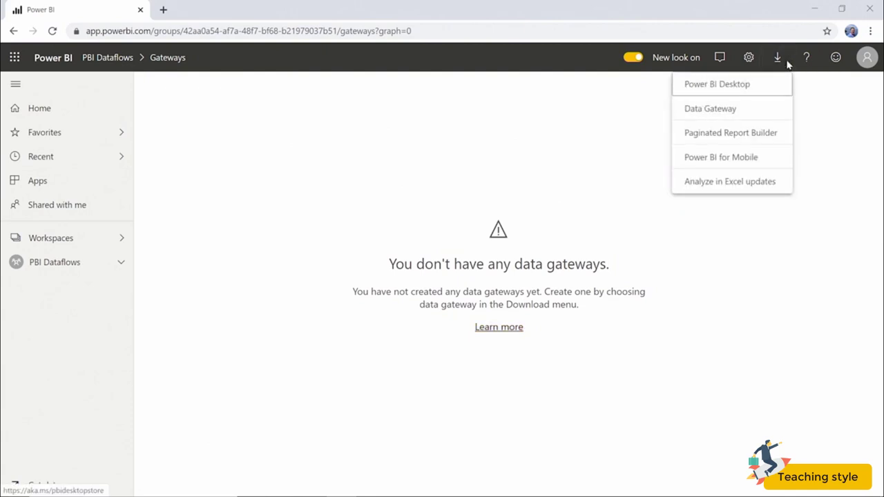
pyautogui.click(760, 113)
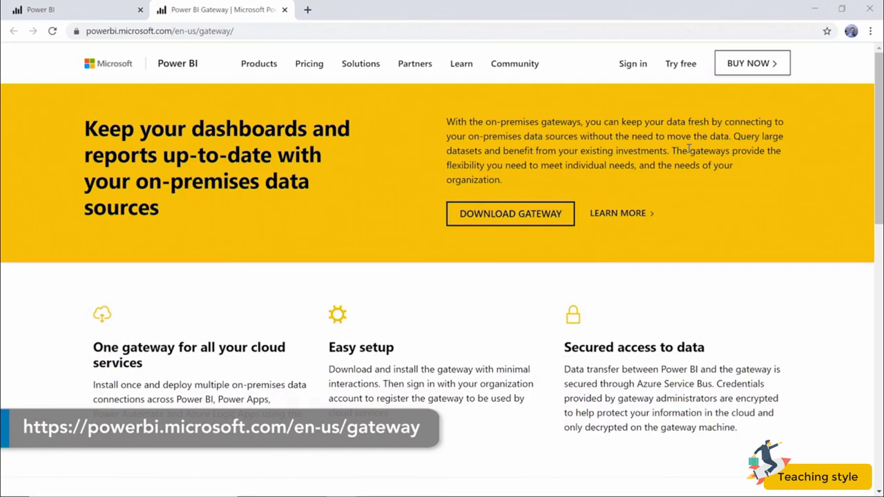
pyautogui.click(523, 226)
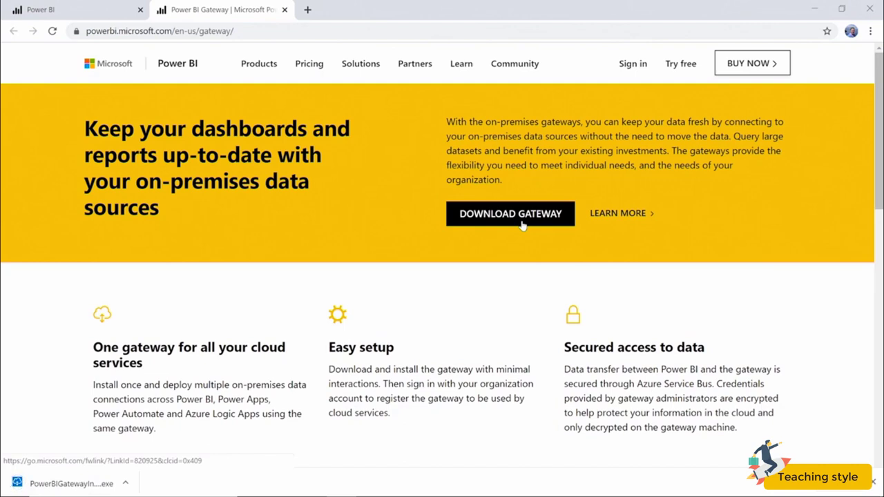
# Run the downloaded installer and install the recommended on-premises data gateway to the default folder, accepting the terms of use
pyautogui.click(134, 485)
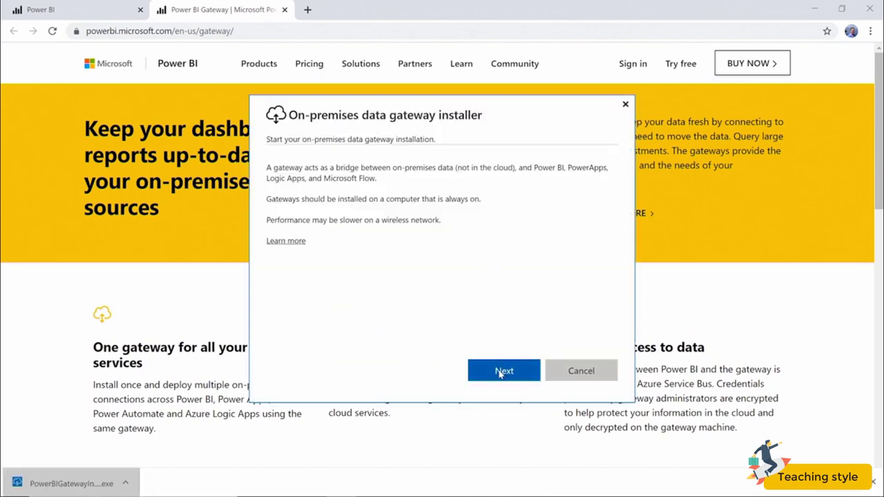
pyautogui.click(500, 374)
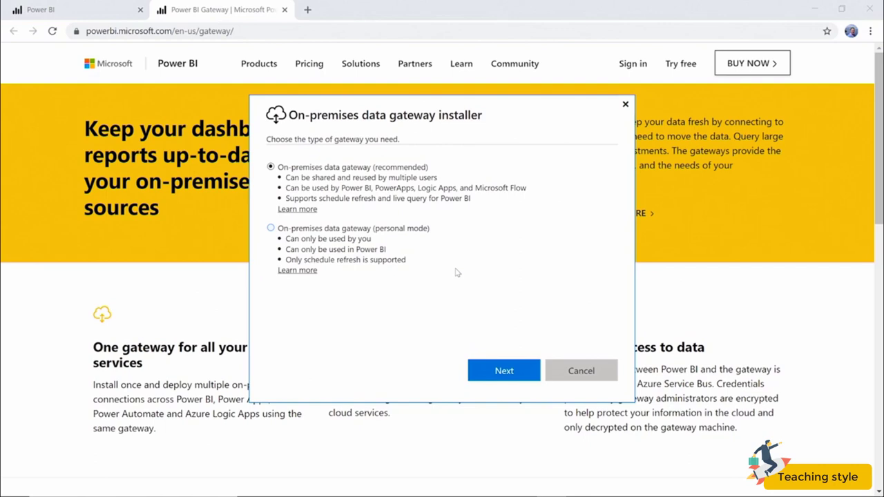
pyautogui.click(503, 372)
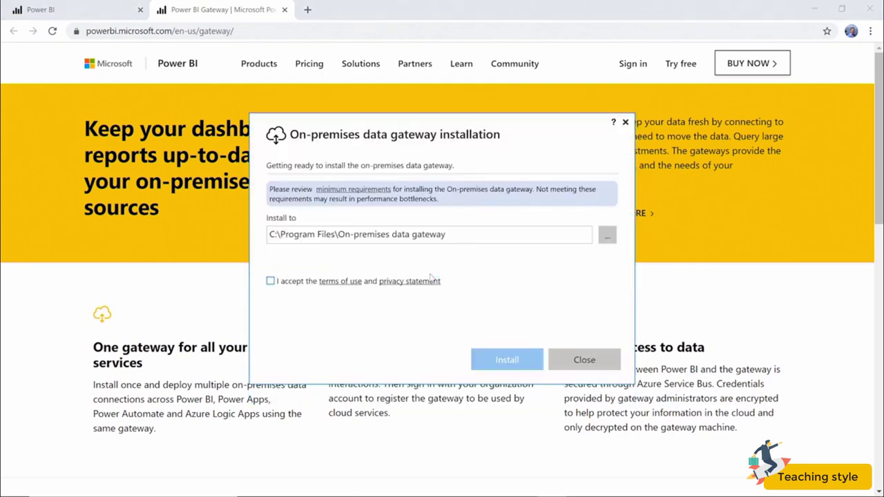
pyautogui.click(270, 281)
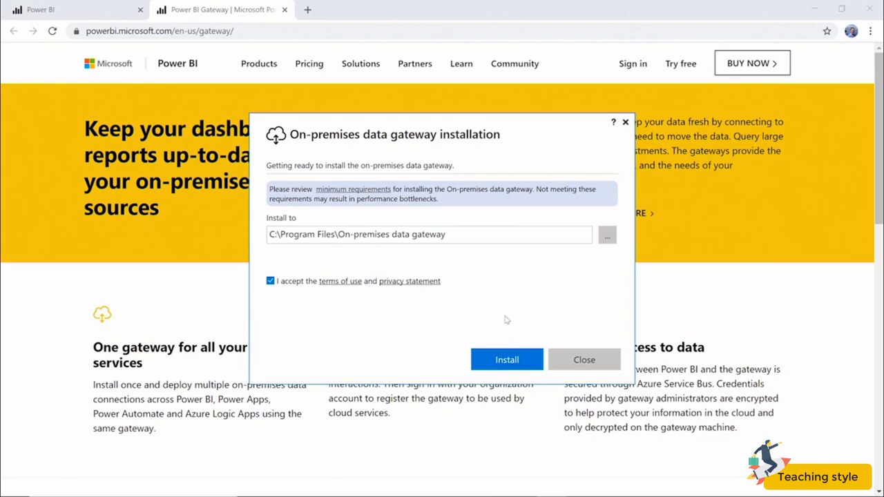
pyautogui.click(500, 360)
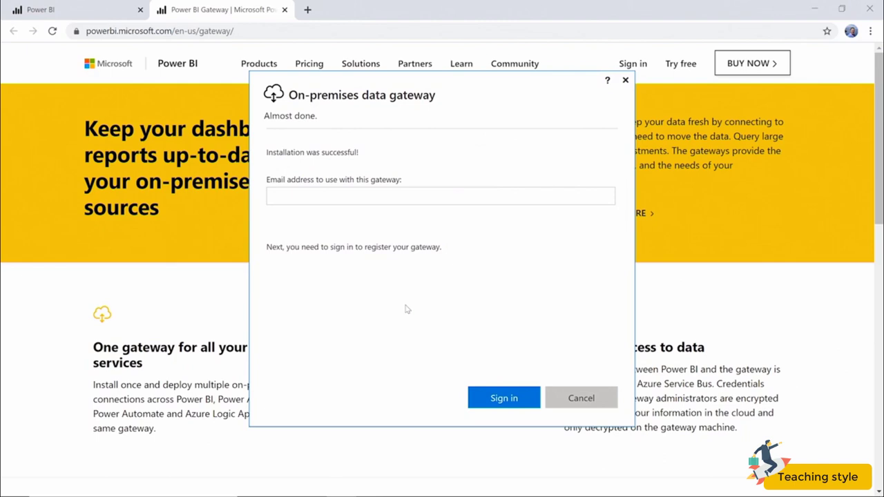
# Sign in to the gateway with the account's email address to begin its registration
pyautogui.click(458, 202)
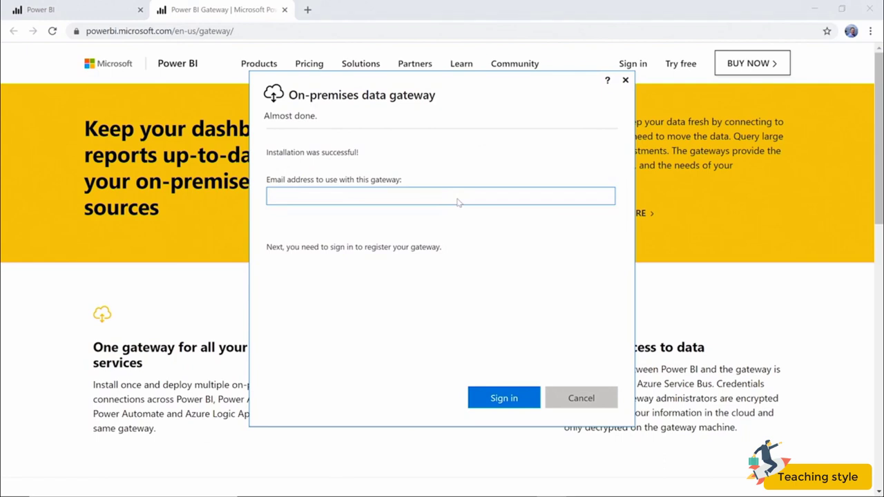
pyautogui.hotkey('ctrl', 'v')
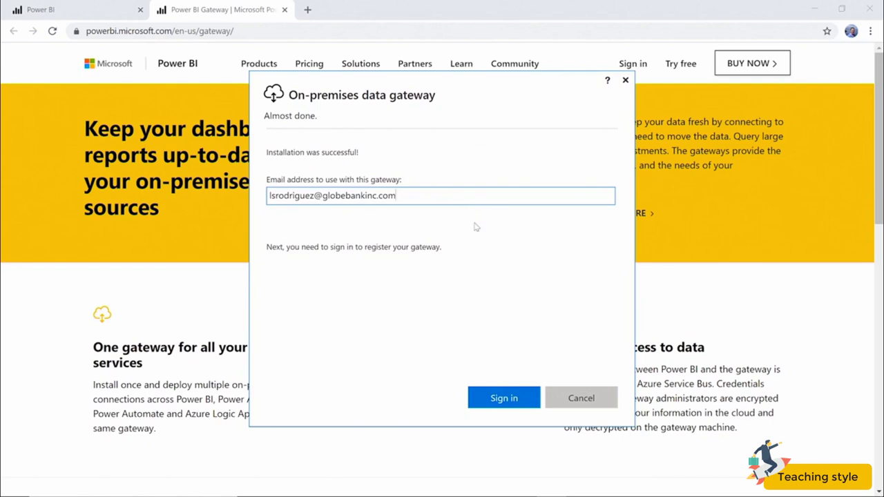
pyautogui.click(490, 397)
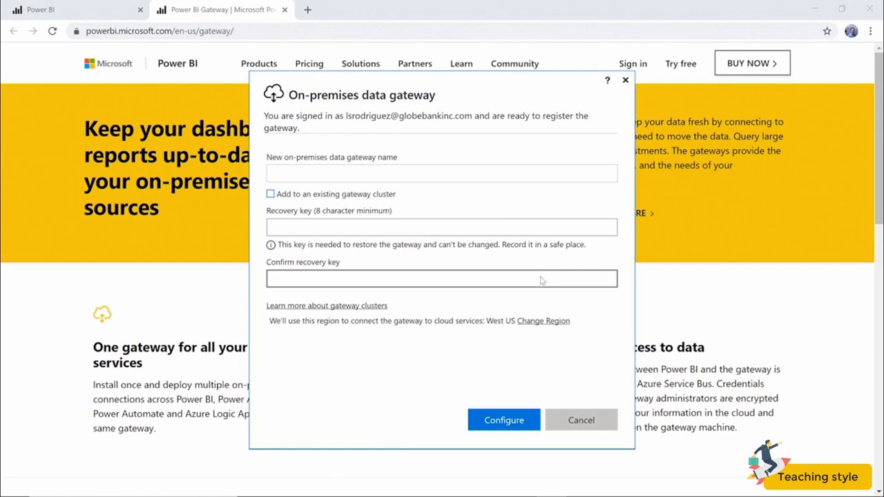
# Name the new on-premises data gateway "Power BI Dataflows Testing"
pyautogui.click(441, 174)
pyautogui.write('Pow')
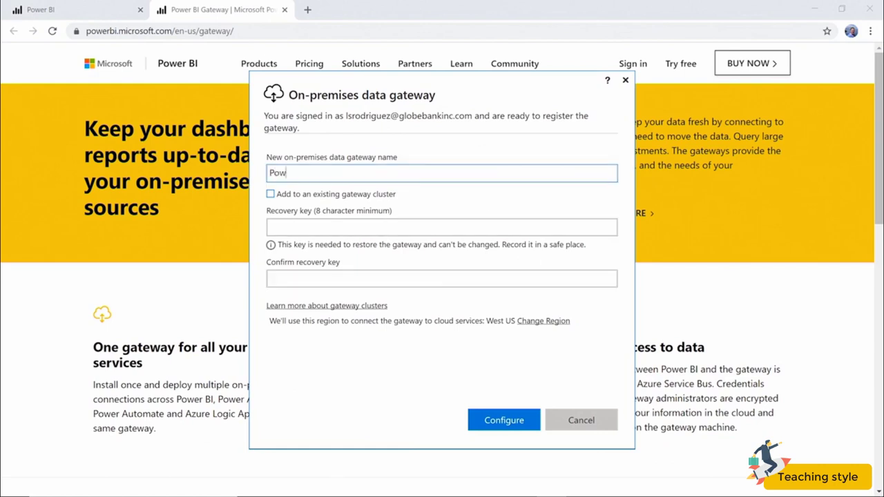
pyautogui.write('er BI Dataflows Testing')
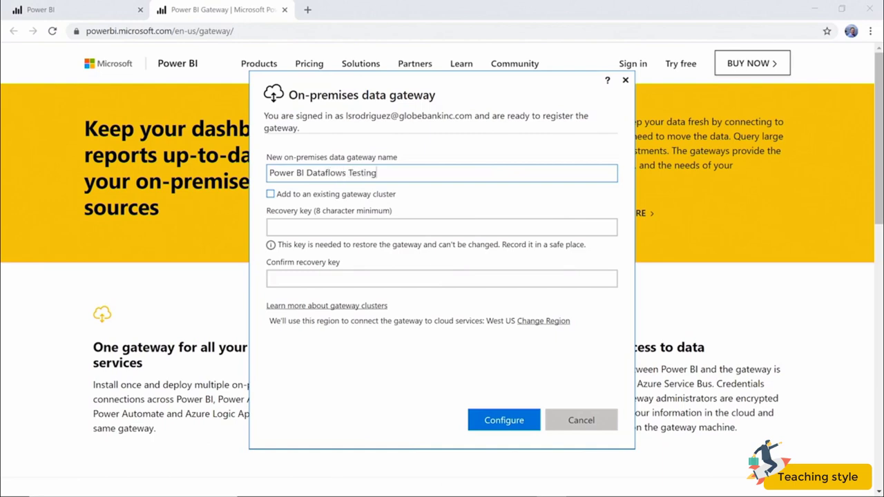
pyautogui.click(512, 230)
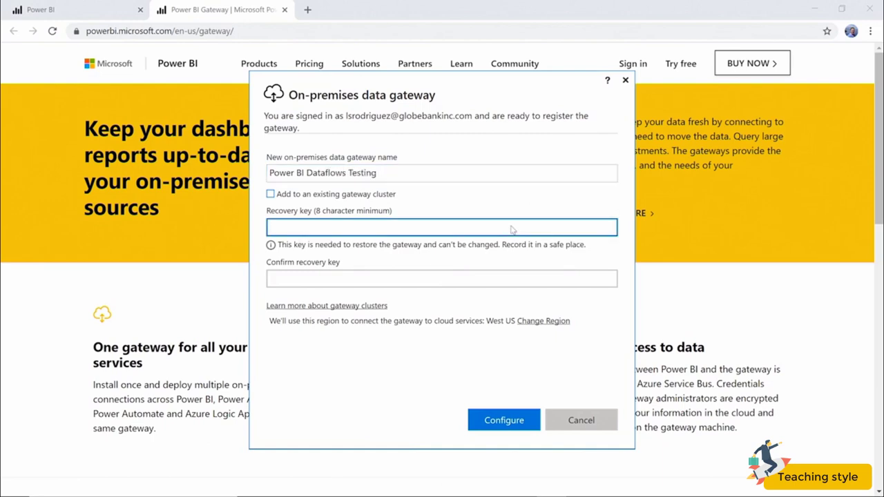
pyautogui.click(270, 194)
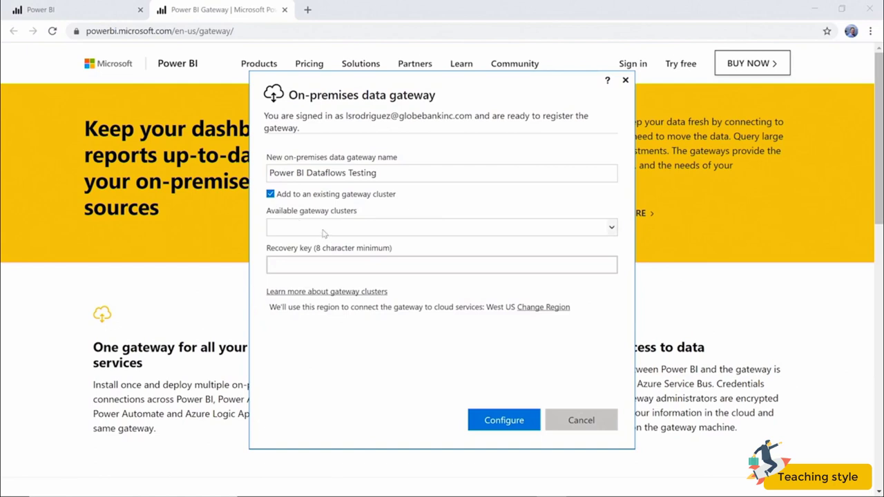
pyautogui.click(355, 234)
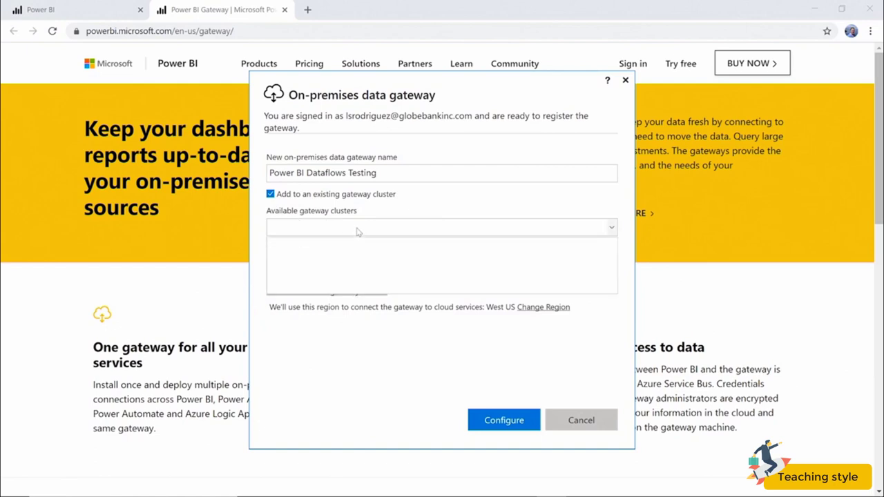
pyautogui.click(431, 204)
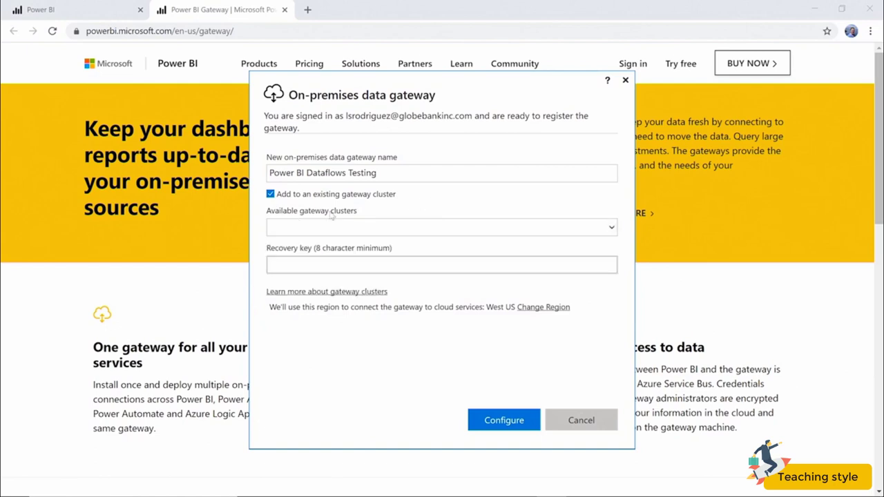
pyautogui.click(271, 194)
# Enter and confirm the gateway's recovery key, configure the gateway, and close the configuration window
pyautogui.click(351, 229)
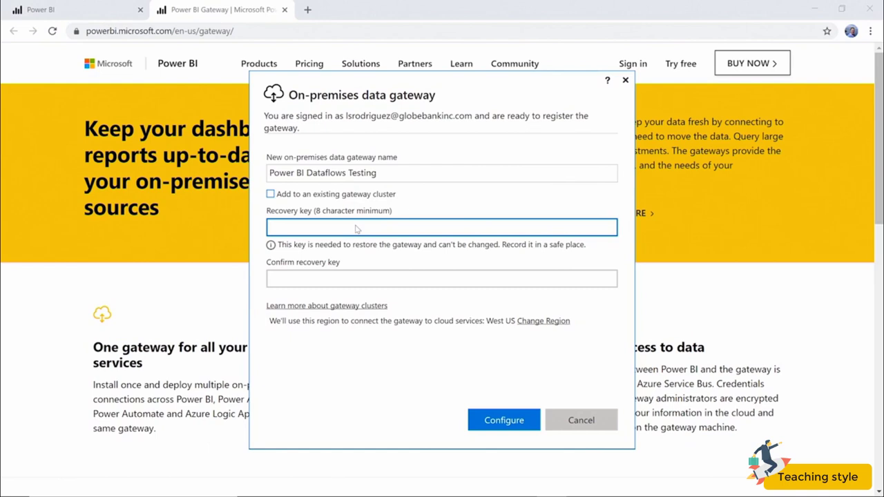
pyautogui.write('••••••••••••')
pyautogui.press('Tab')
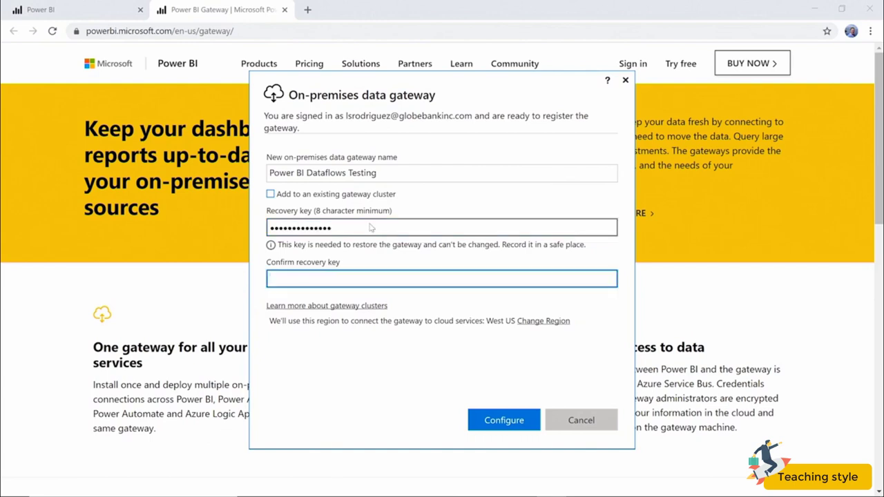
pyautogui.hotkey('ctrl', 'v')
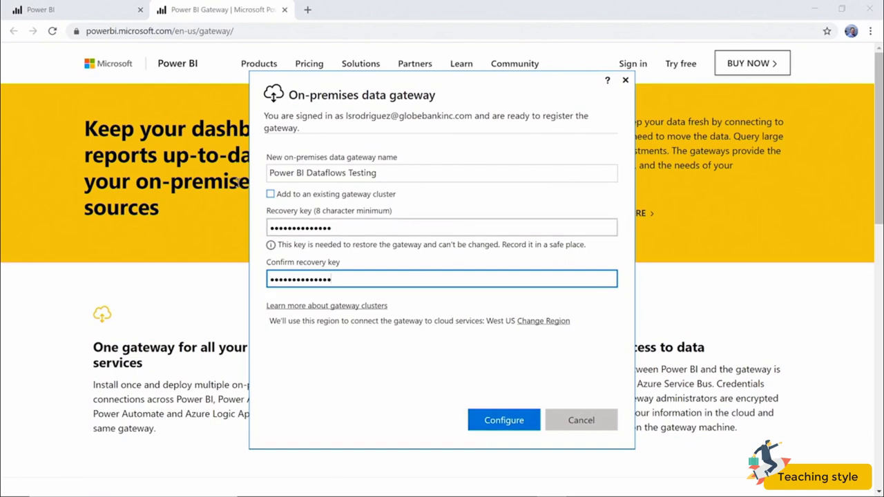
pyautogui.click(502, 420)
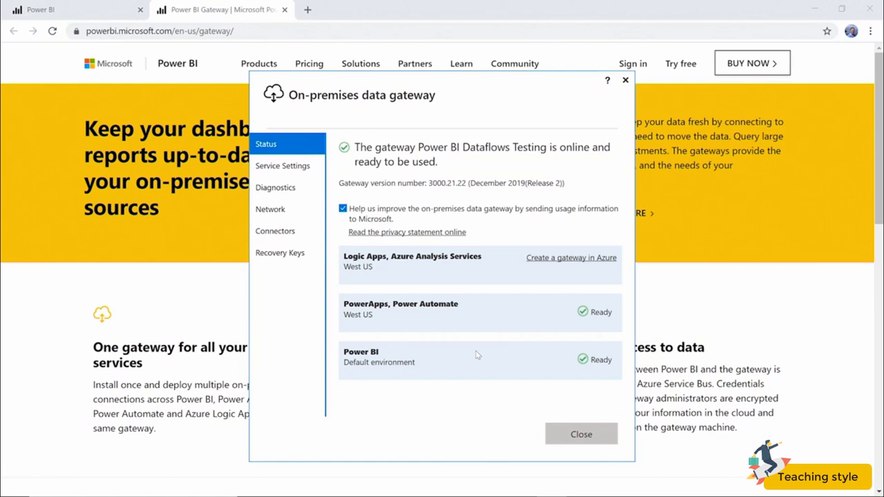
pyautogui.click(563, 439)
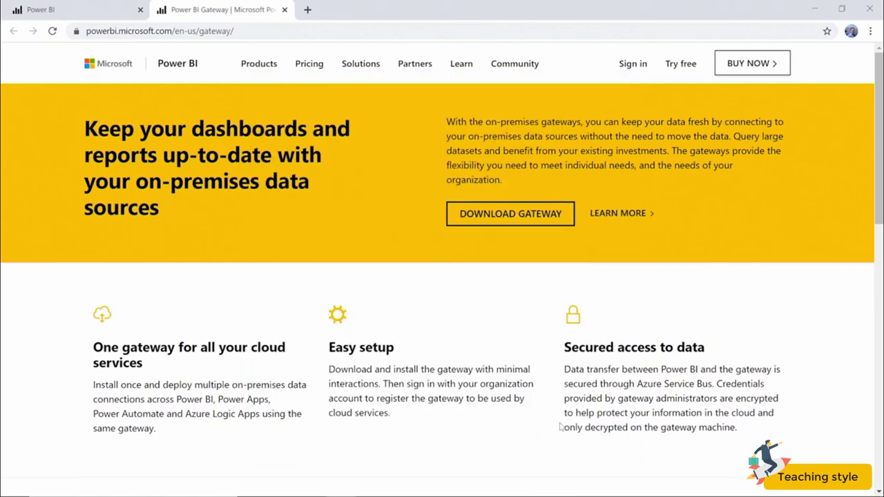
# Return to the Gateways page of the PBI Dataflows workspace and reload it to load the new gateway cluster
pyautogui.click(92, 8)
pyautogui.click(406, 151)
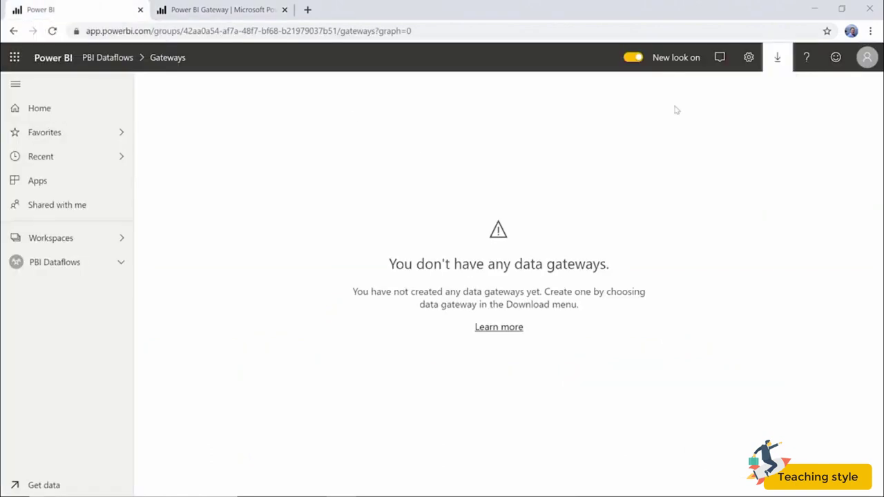
pyautogui.click(519, 33)
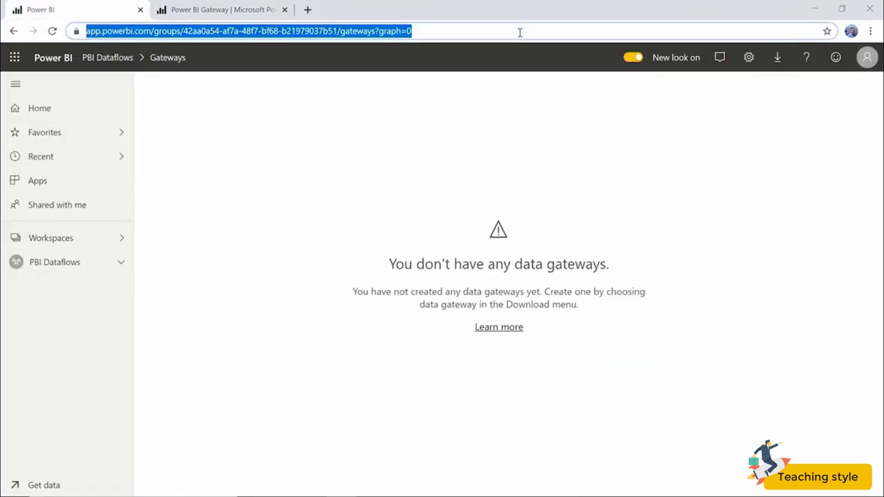
pyautogui.click(52, 31)
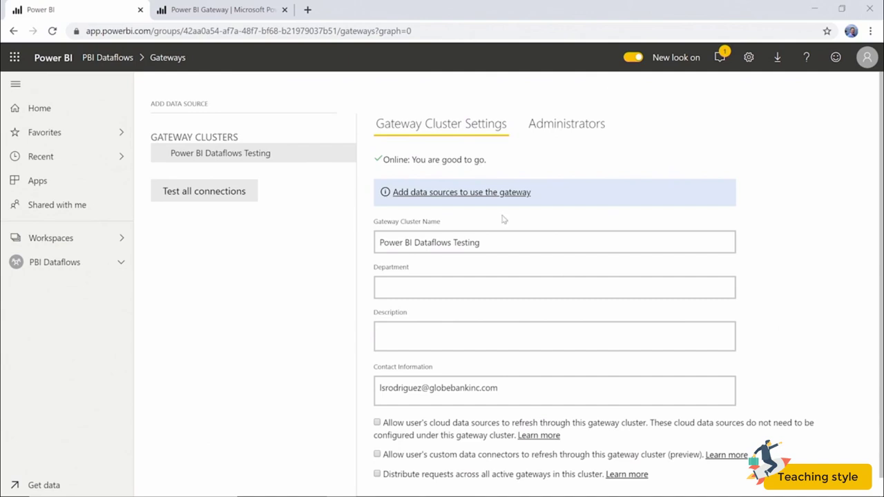
# Allow cloud data sources and custom data connectors to refresh through the gateway cluster, distribute requests across all active gateways, and apply the settings
pyautogui.click(509, 242)
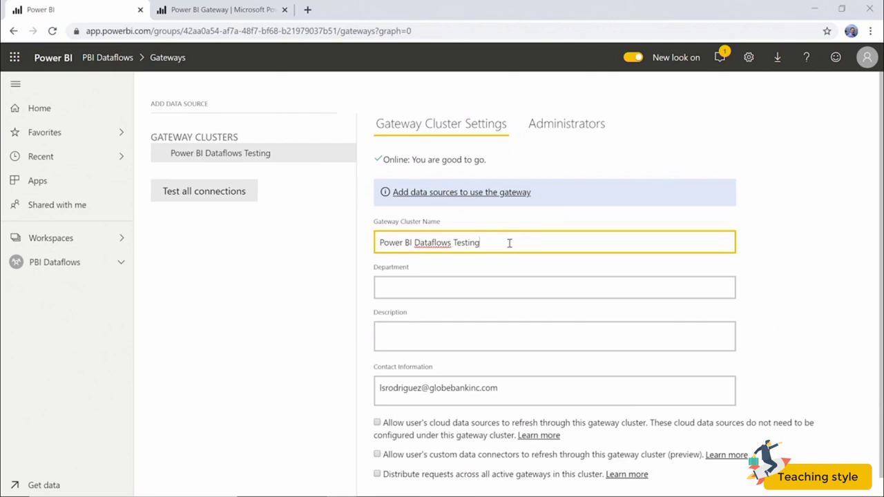
pyautogui.press('Tab')
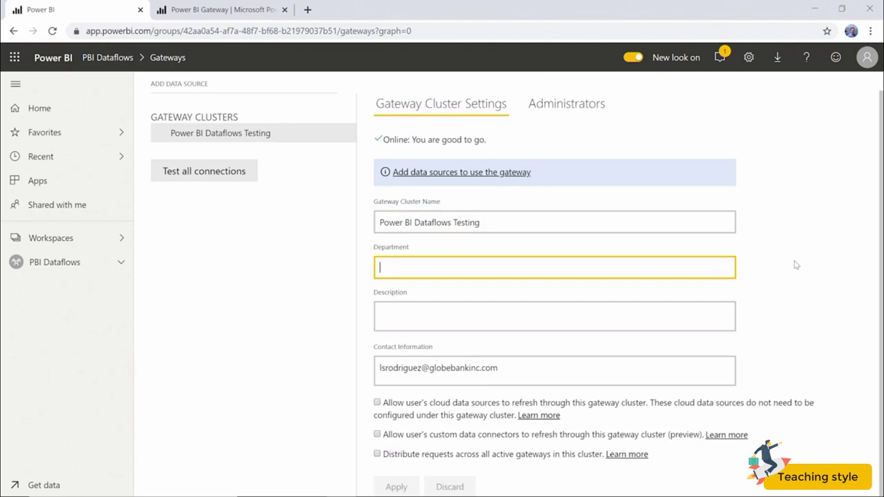
pyautogui.click(376, 402)
pyautogui.click(377, 434)
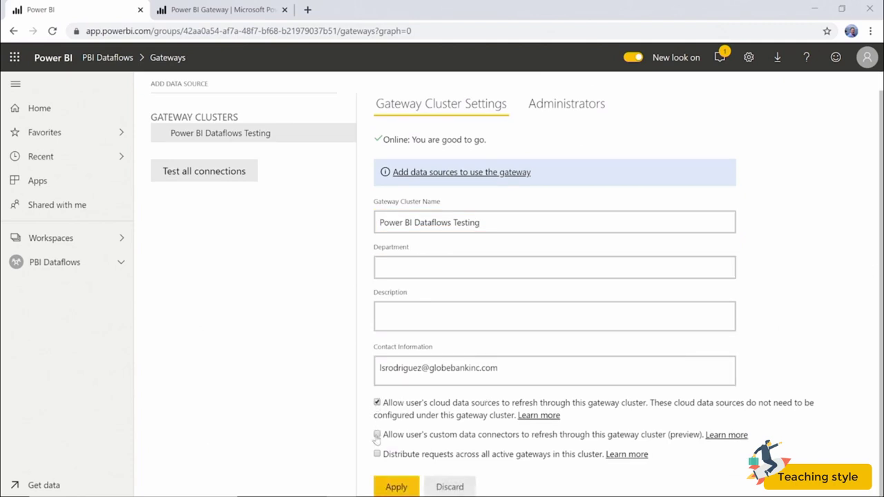
pyautogui.click(377, 453)
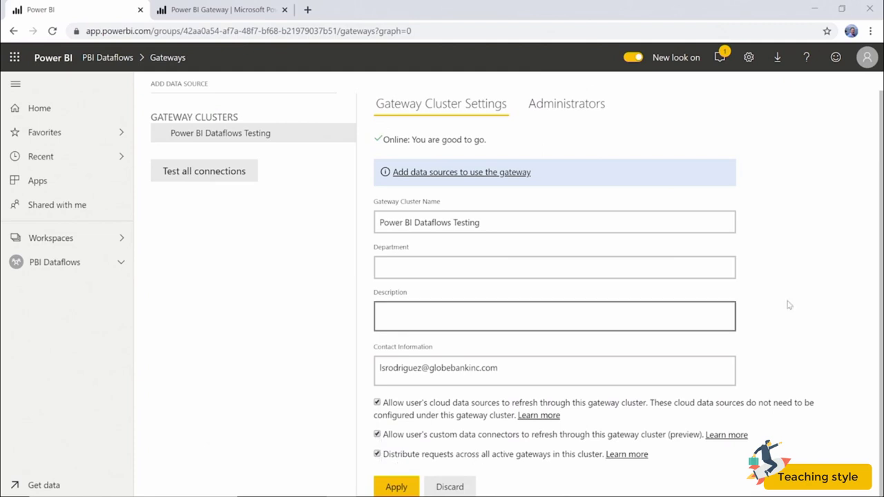
pyautogui.click(396, 486)
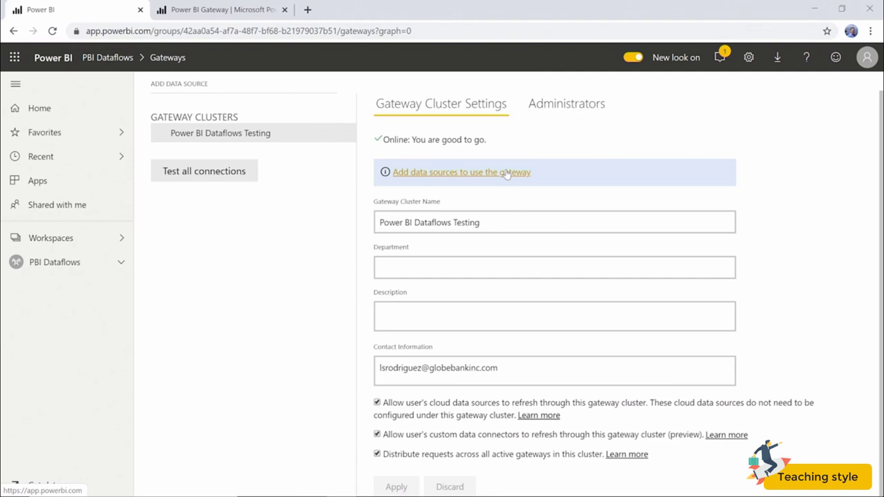
# Examine who can administer the gateway cluster and go back to the cluster settings
pyautogui.click(566, 104)
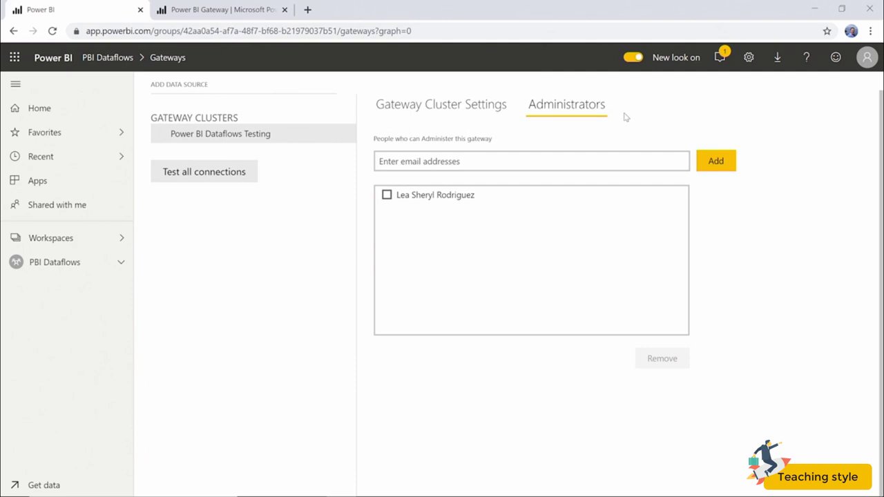
pyautogui.click(492, 108)
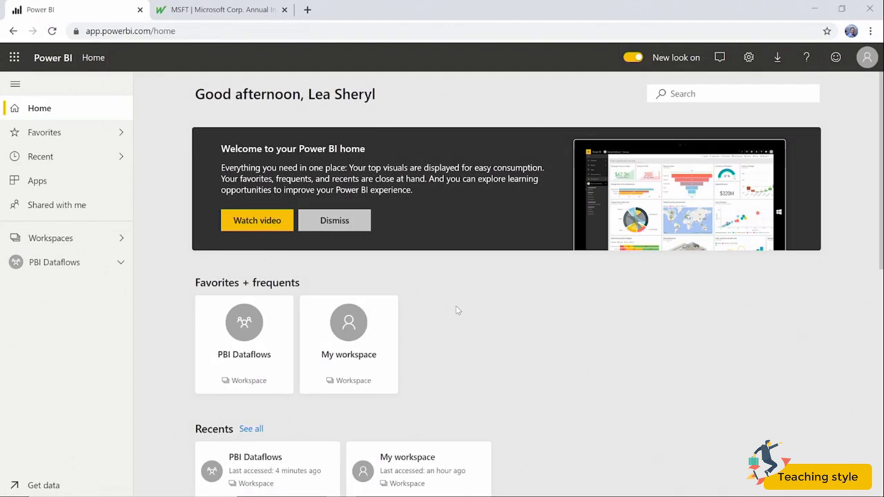
# Open the PBI Dataflows workspace and start a new dataflow in it
pyautogui.click(240, 334)
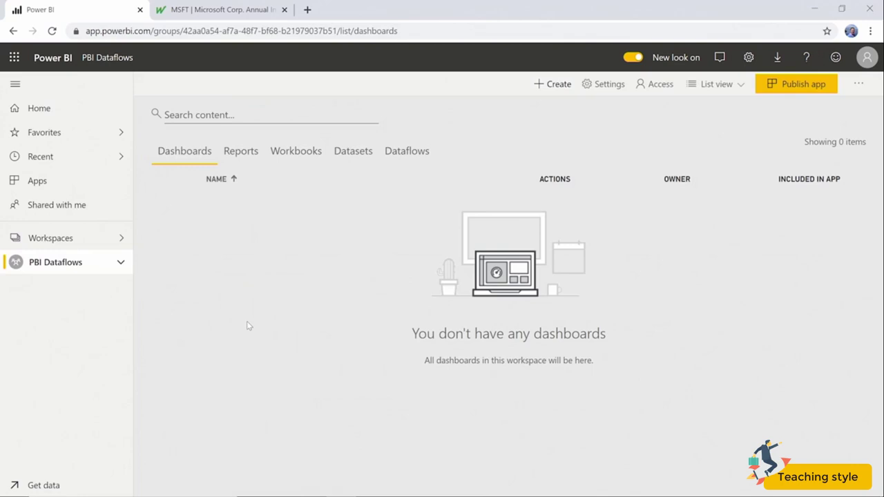
pyautogui.click(417, 156)
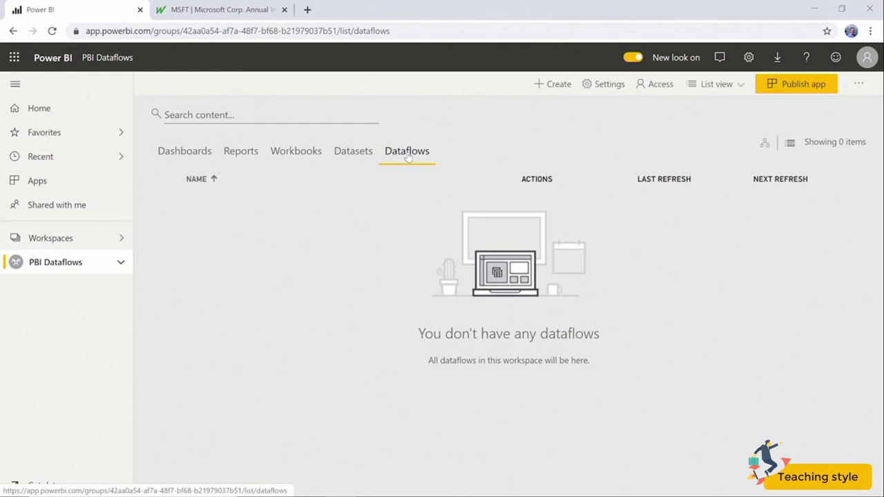
pyautogui.click(551, 85)
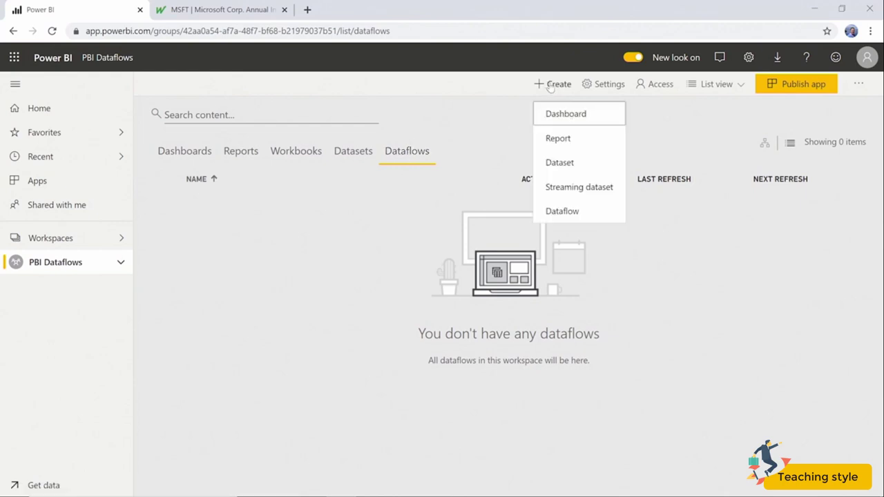
pyautogui.click(563, 212)
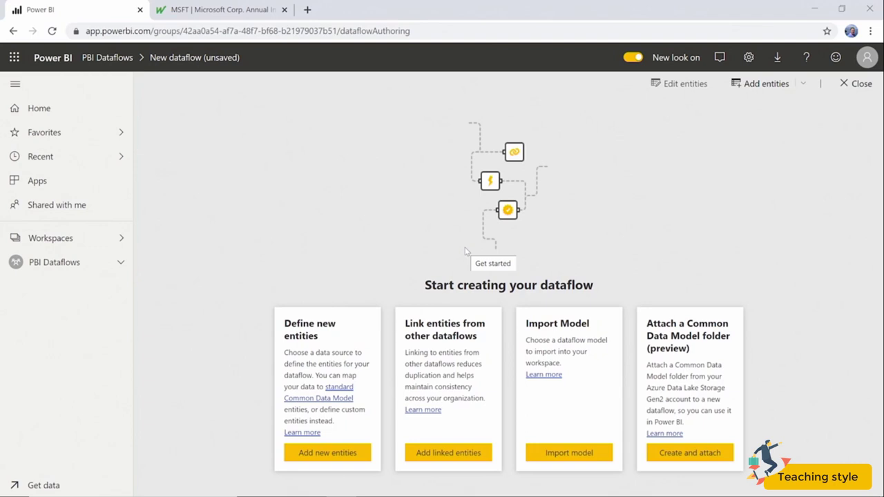
# Add a new entity to the dataflow using Blank table as the data source
pyautogui.click(327, 453)
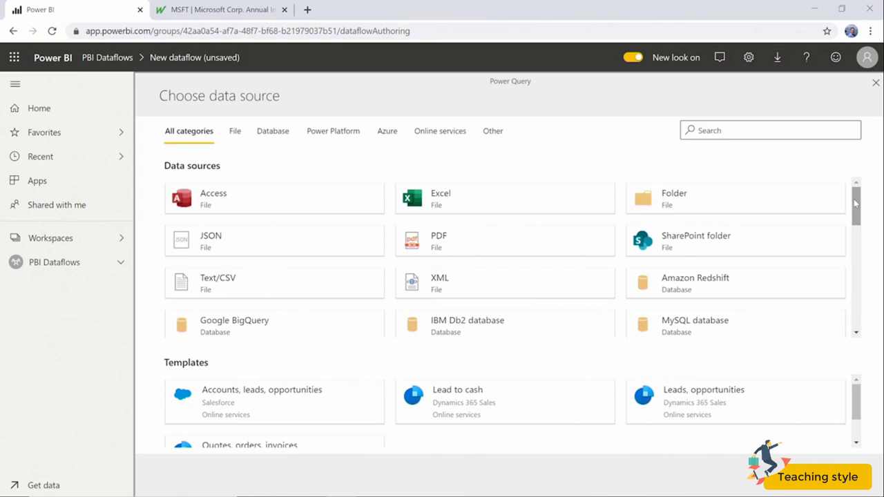
pyautogui.moveTo(854, 203); pyautogui.dragTo(855, 209)
pyautogui.moveTo(856, 230); pyautogui.dragTo(869, 329)
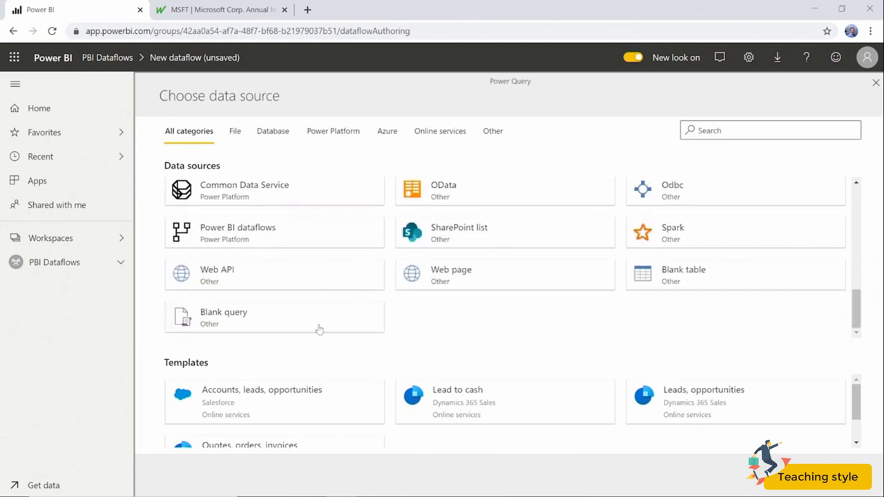
pyautogui.click(688, 284)
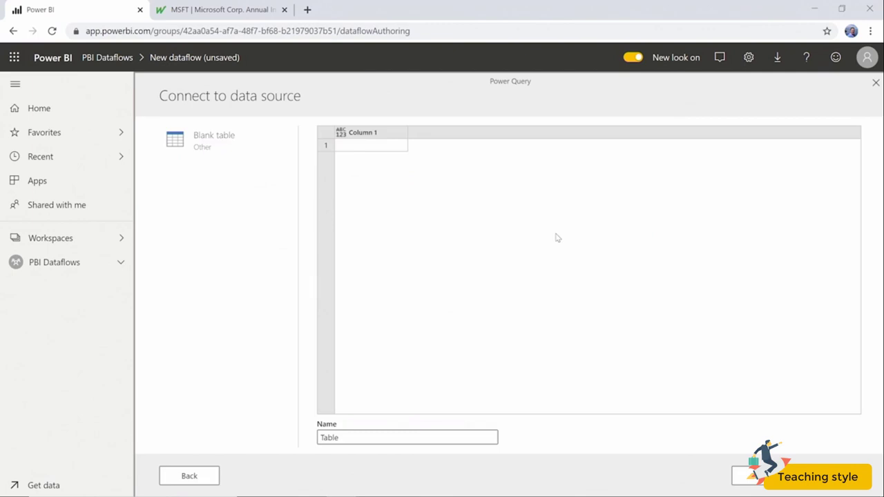
# Rename the blank table's column to Dataflow Types and fill its rows with Entity, CDM, Dataflow and Model
pyautogui.click(390, 134)
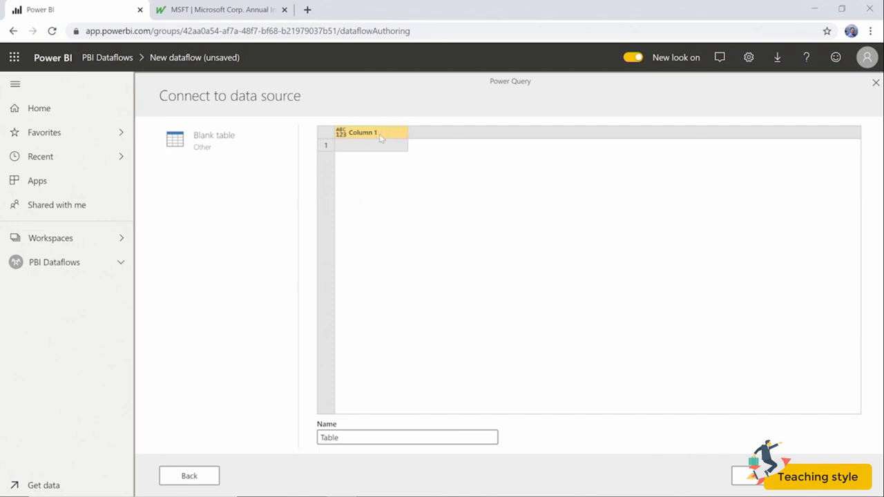
pyautogui.doubleClick(381, 132)
pyautogui.write('Dataflow Types')
pyautogui.press('Return')
pyautogui.write('Entity')
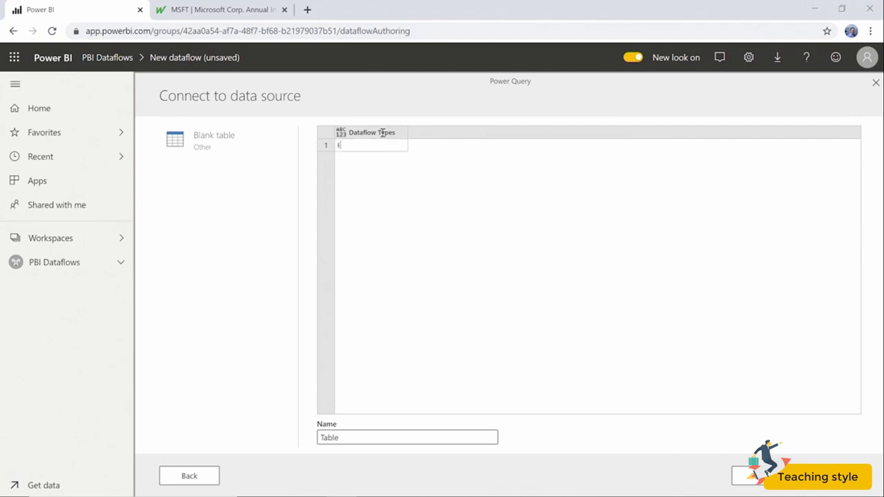
pyautogui.press('Return')
pyautogui.write('CDM')
pyautogui.press('Return')
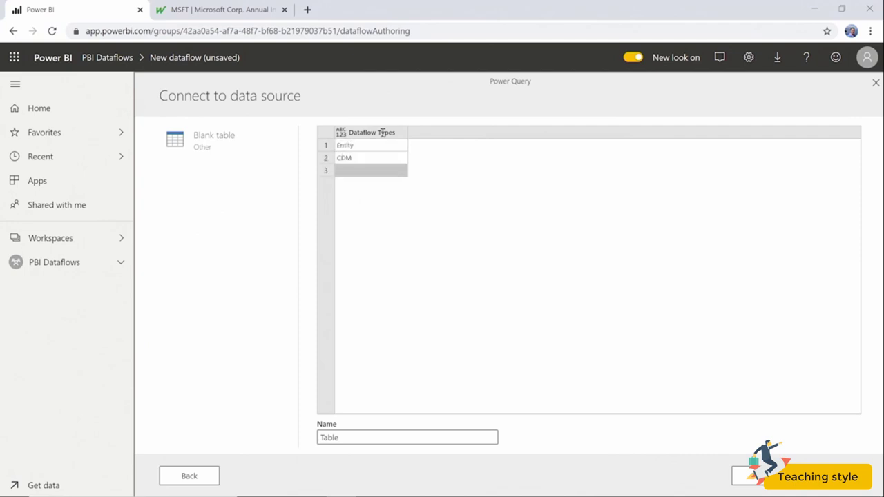
pyautogui.write('Dataflow')
pyautogui.press('Return')
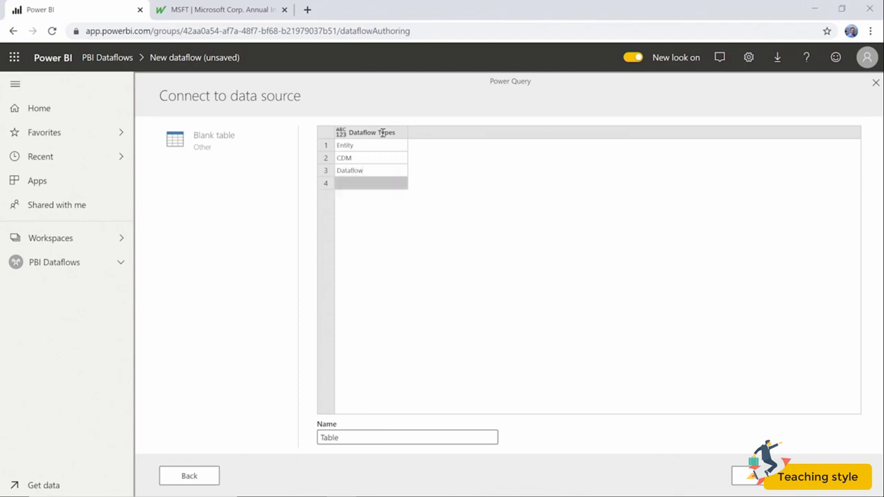
pyautogui.write('Model')
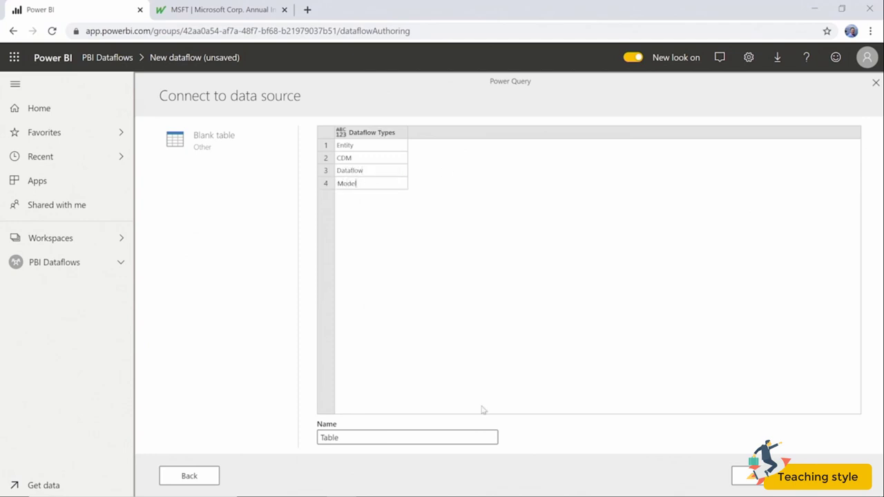
# Name the table Dataflow Types and proceed with the entity
pyautogui.click(342, 437)
pyautogui.moveTo(342, 438); pyautogui.dragTo(316, 437)
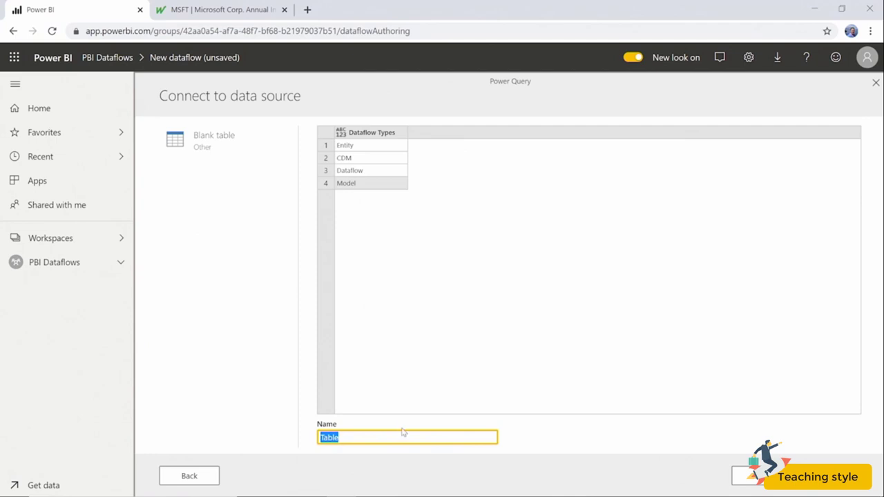
pyautogui.write('Dataflow type')
pyautogui.press('BackSpace')
pyautogui.press('BackSpace')
pyautogui.press('BackSpace')
pyautogui.press('BackSpace')
pyautogui.press('BackSpace')
pyautogui.write('Types')
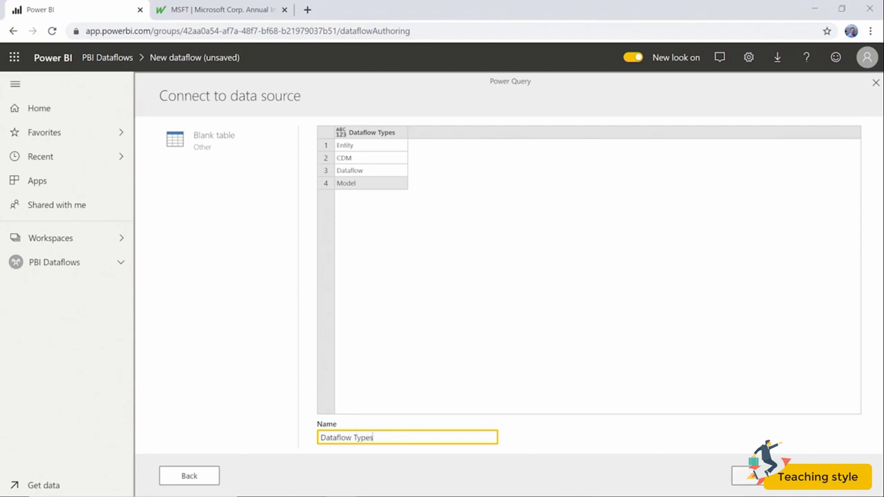
pyautogui.click(829, 476)
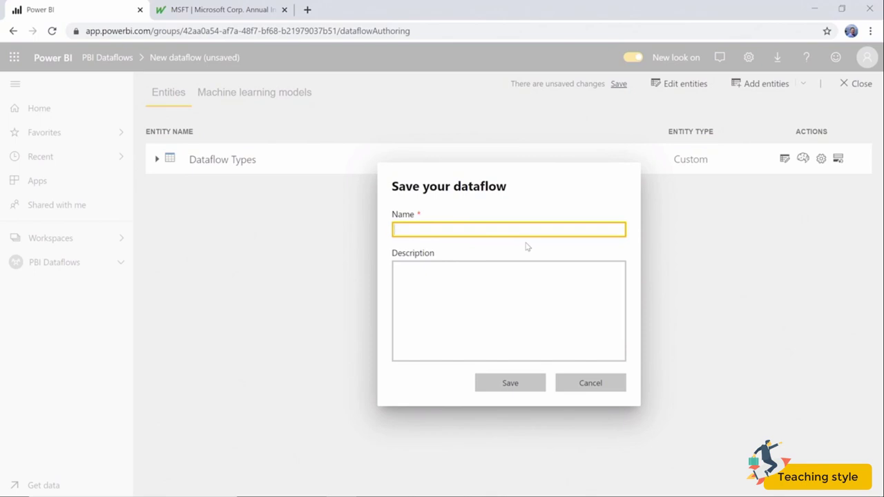
# Save the dataflow under the name Testing Tables
pyautogui.write('Testing ')
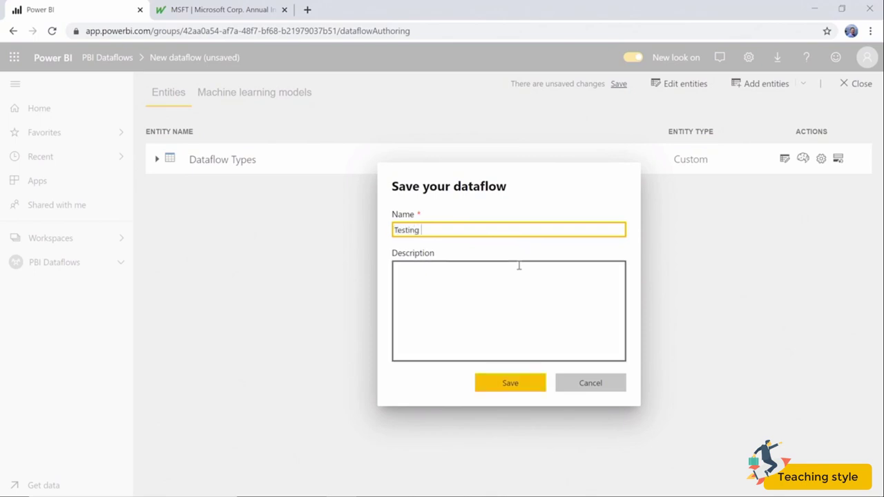
pyautogui.write('Tables')
pyautogui.click(512, 388)
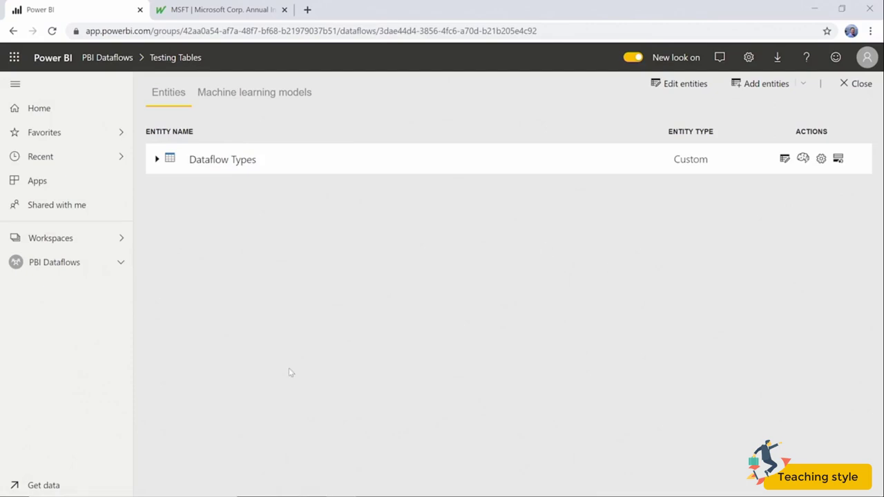
# Examine the fields of the Dataflow Types entity and return to the dataflows list of the PBI Dataflows workspace
pyautogui.click(157, 160)
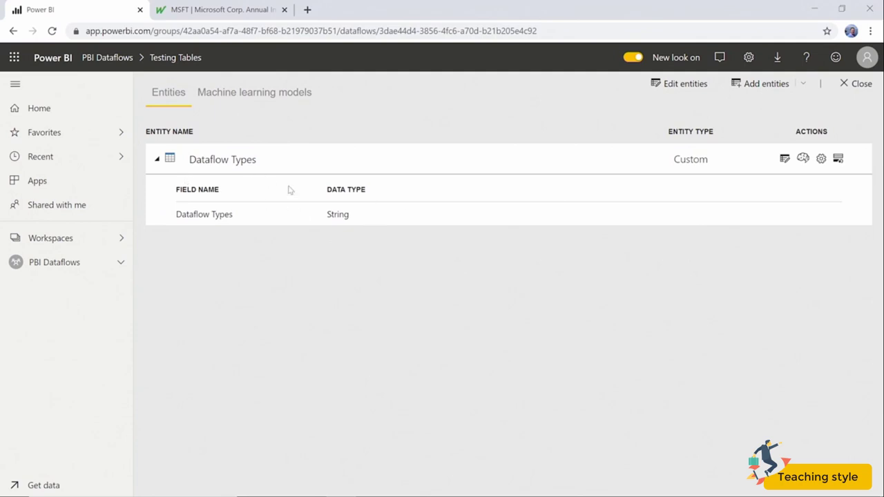
pyautogui.click(158, 159)
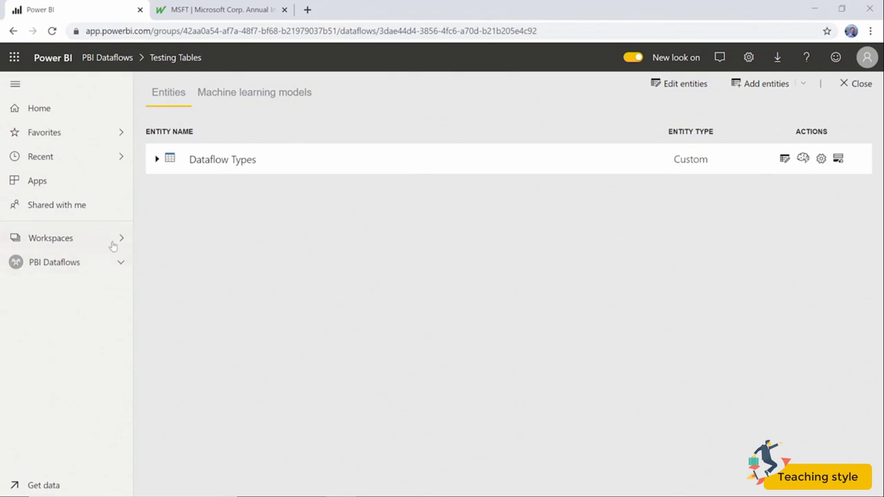
pyautogui.click(98, 266)
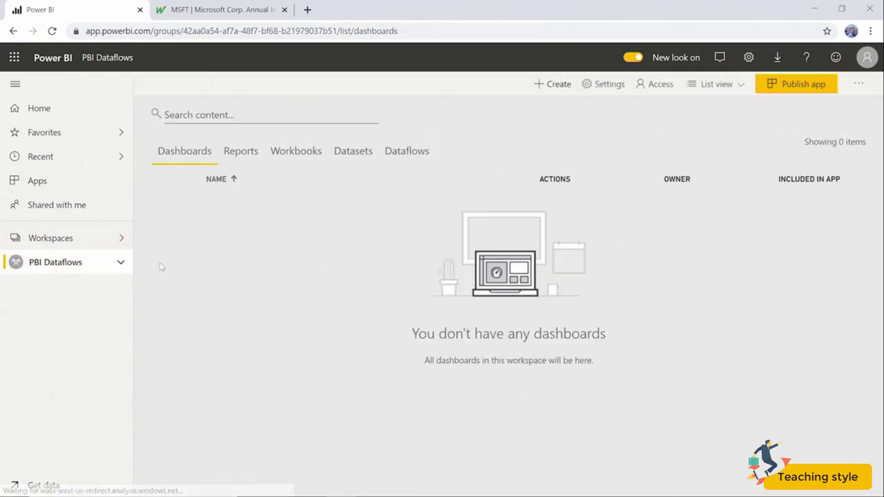
pyautogui.click(418, 153)
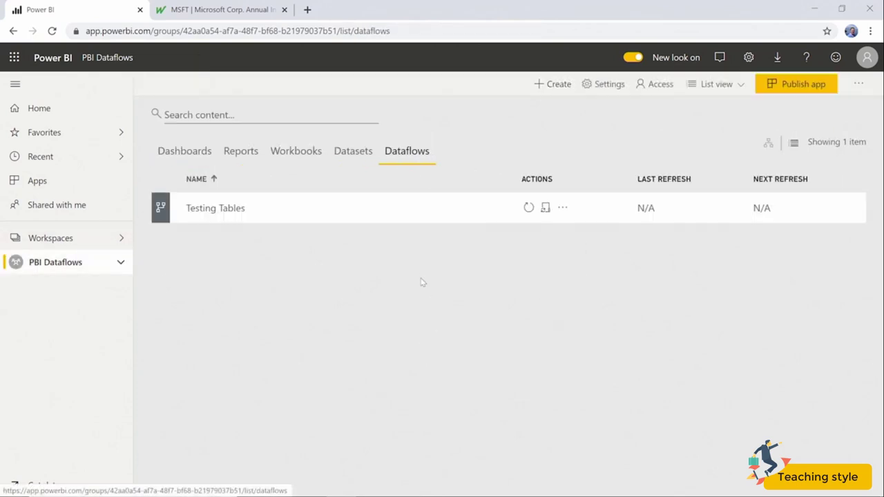